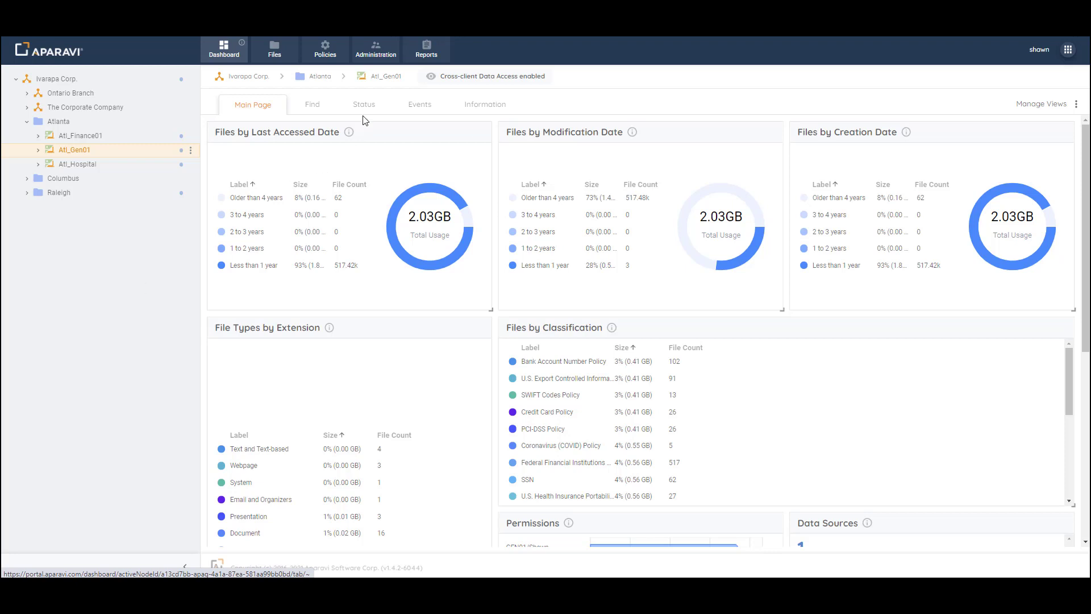
- Show the Classification policies list for the Atl_Gen01 location
left_click(325, 52)
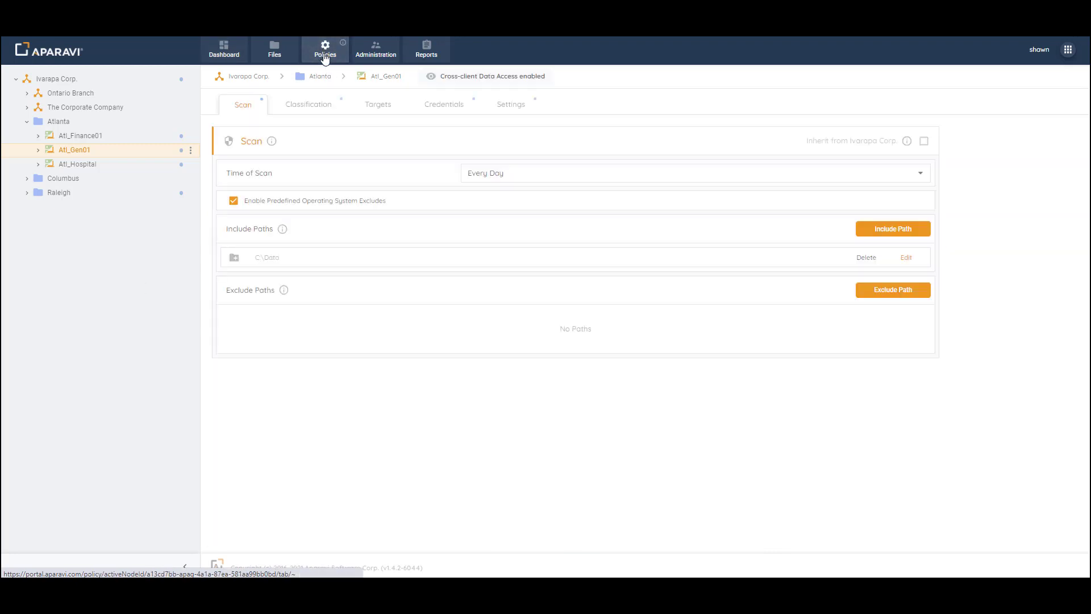
left_click(310, 111)
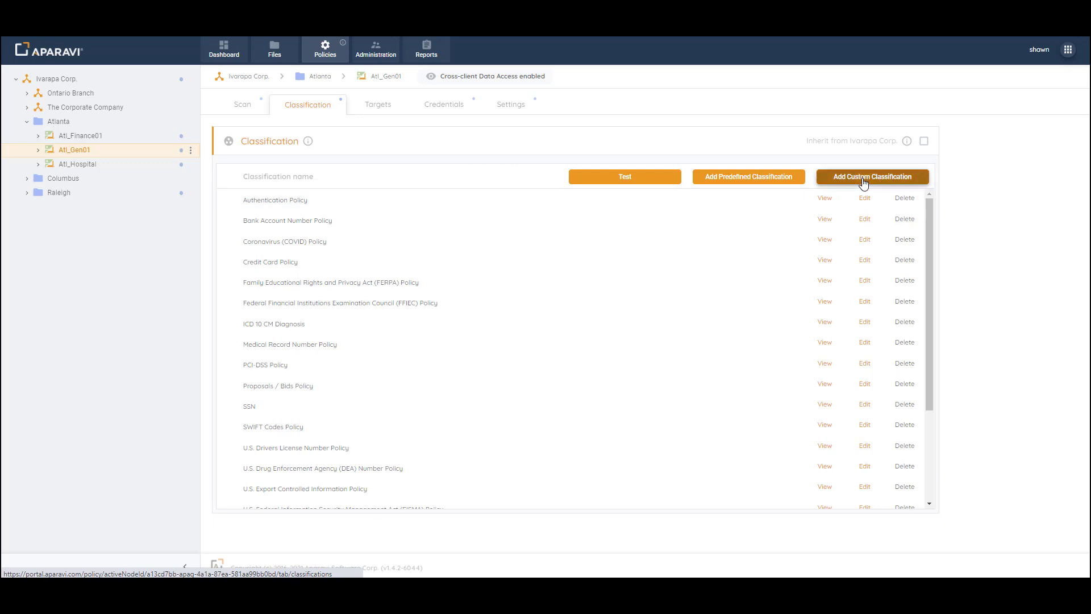
- Begin an Add Custom Classification and drop a Rule onto its canvas
left_click(864, 183)
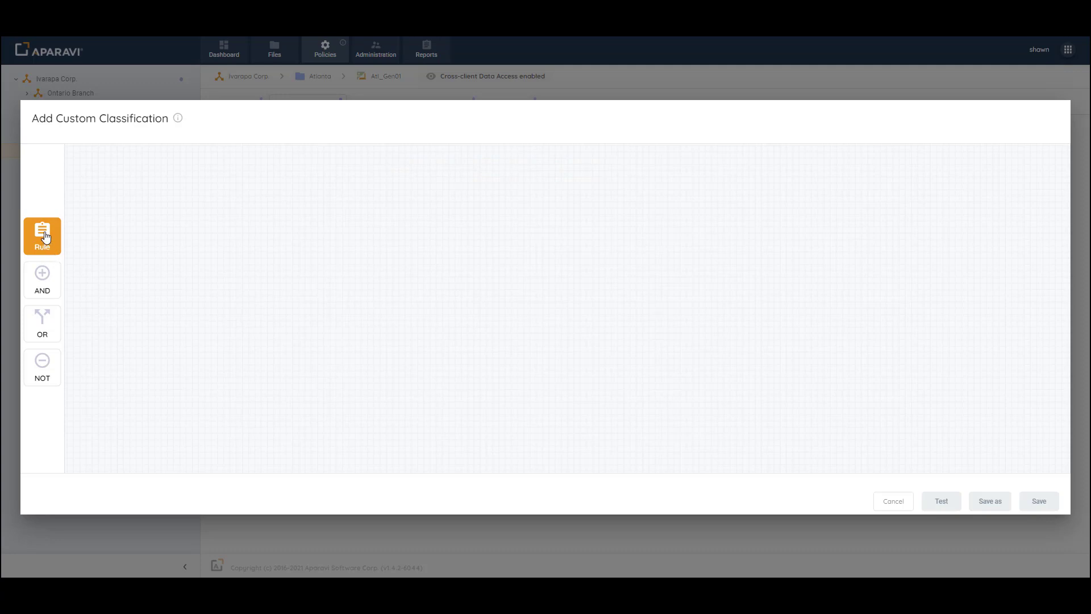
left_click_drag(45, 237, 242, 256)
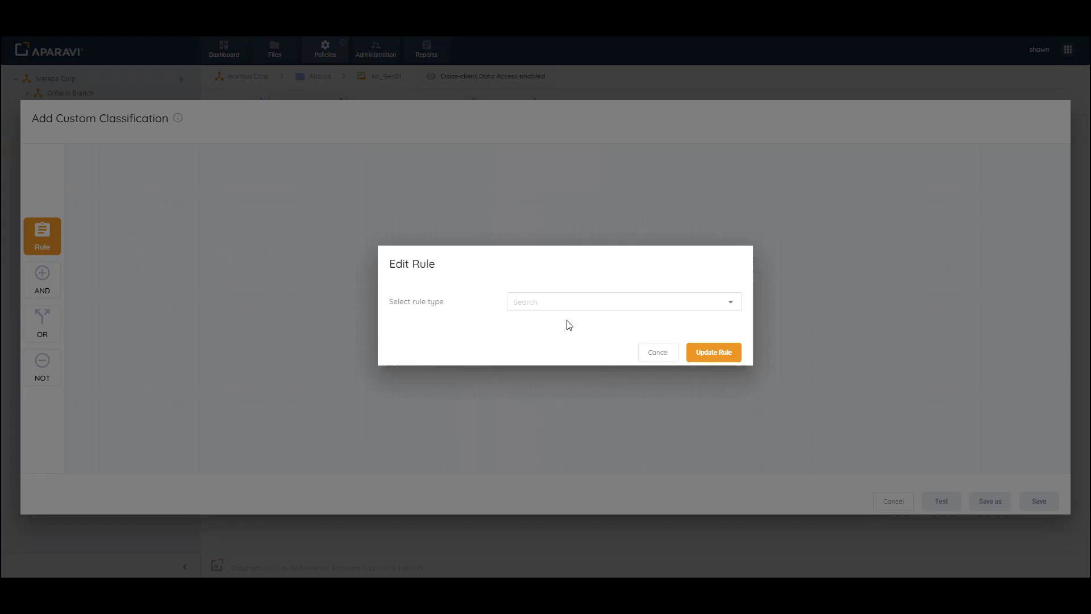
- Make the rule a U.S. Social Security Number (SSN) rule with confidence 90
left_click(574, 303)
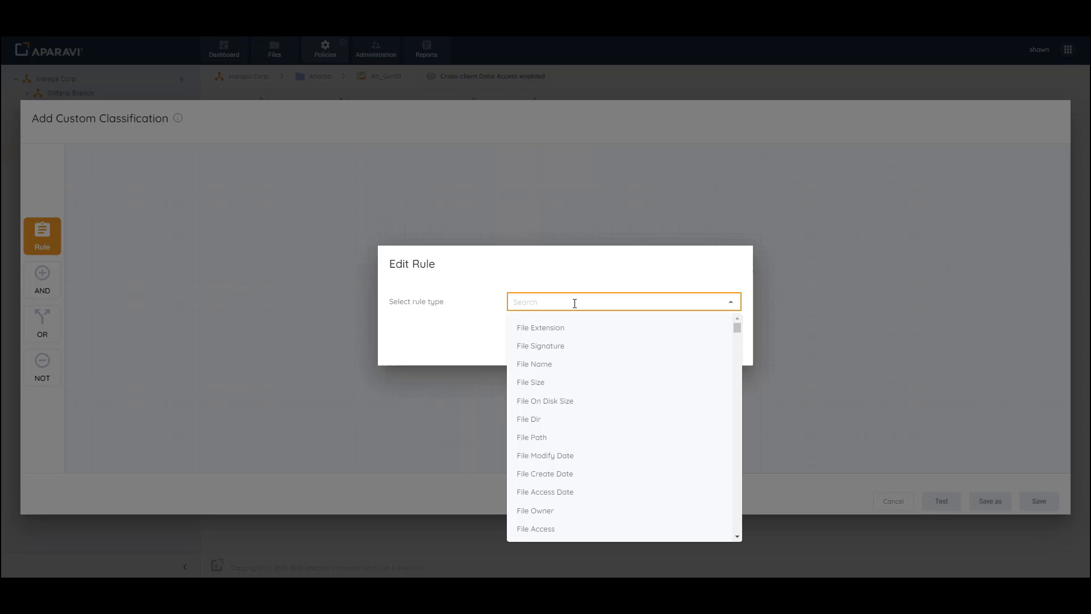
type("so")
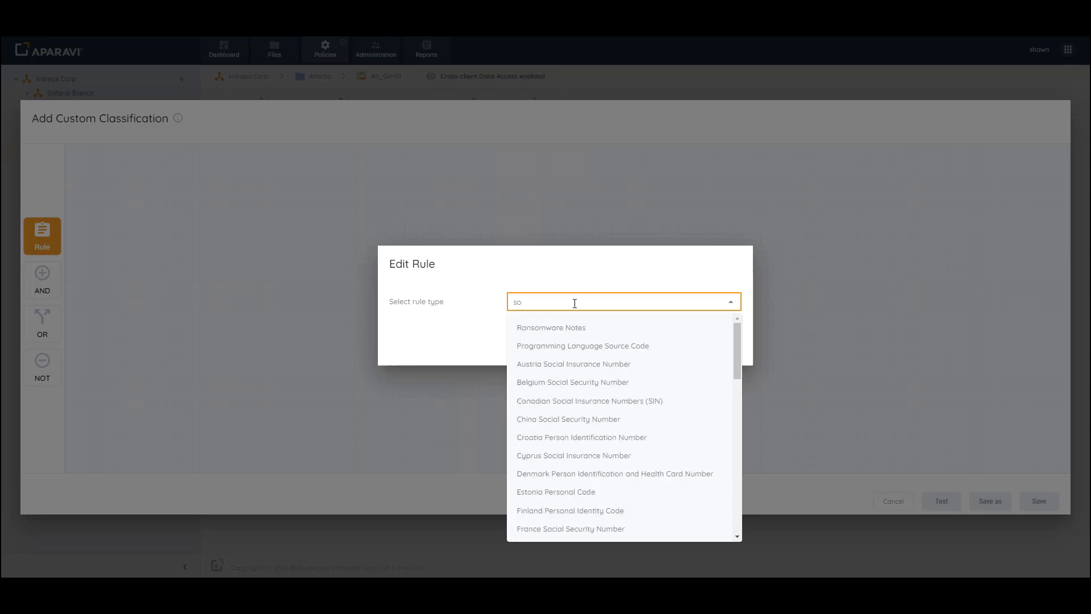
type("cial sec")
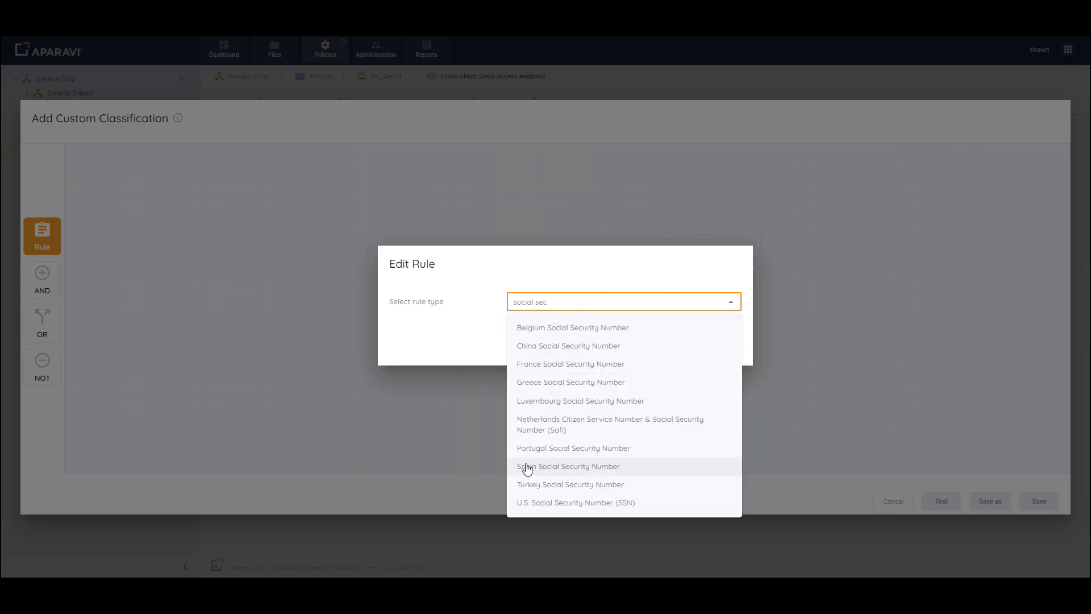
left_click(542, 504)
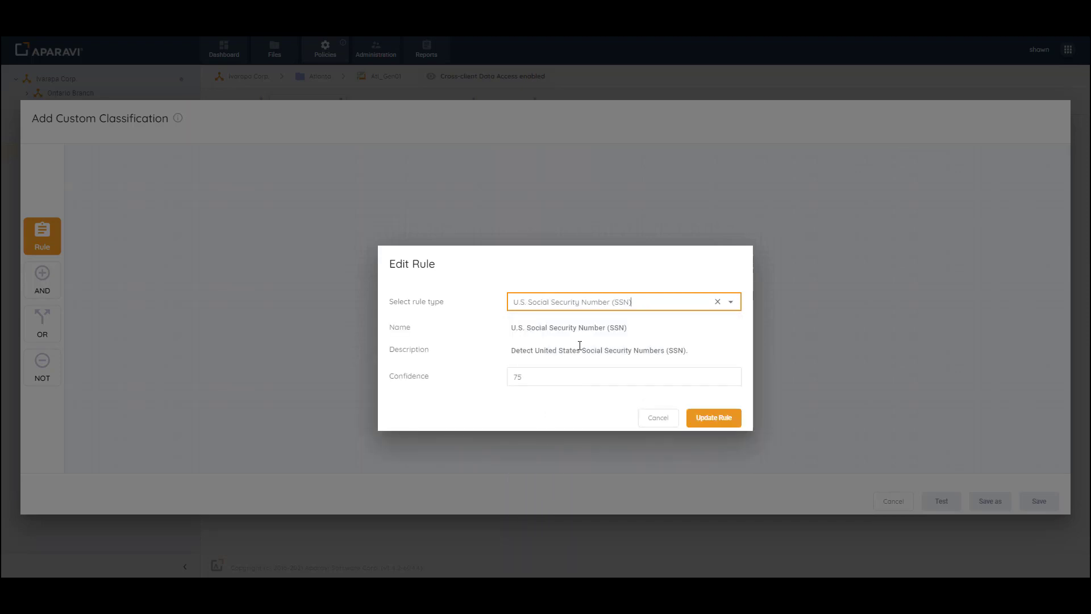
left_click(552, 377)
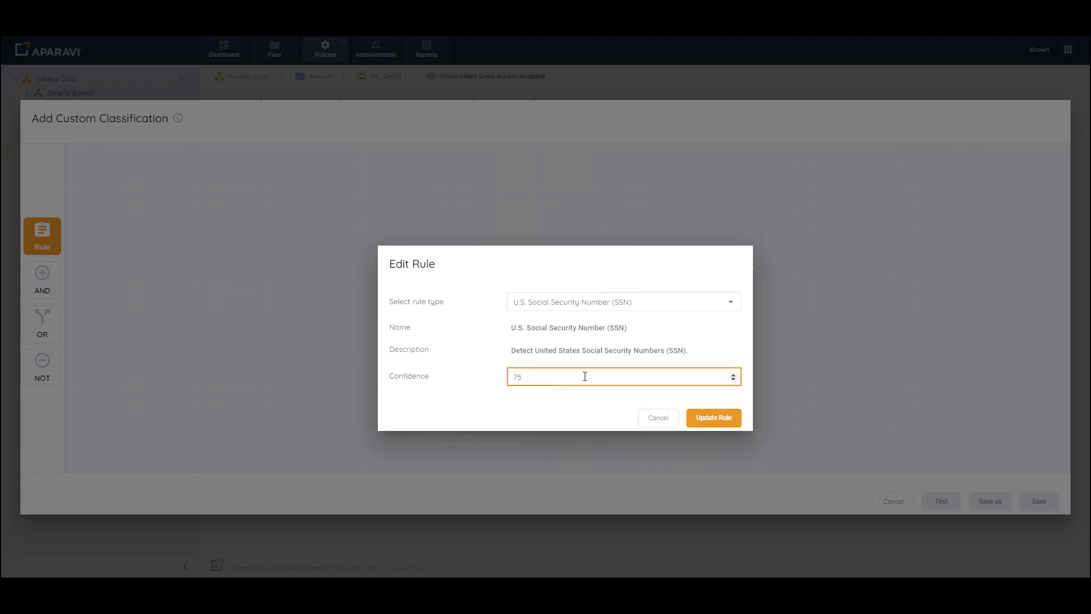
left_click_drag(522, 378, 500, 378)
type("90")
left_click(711, 419)
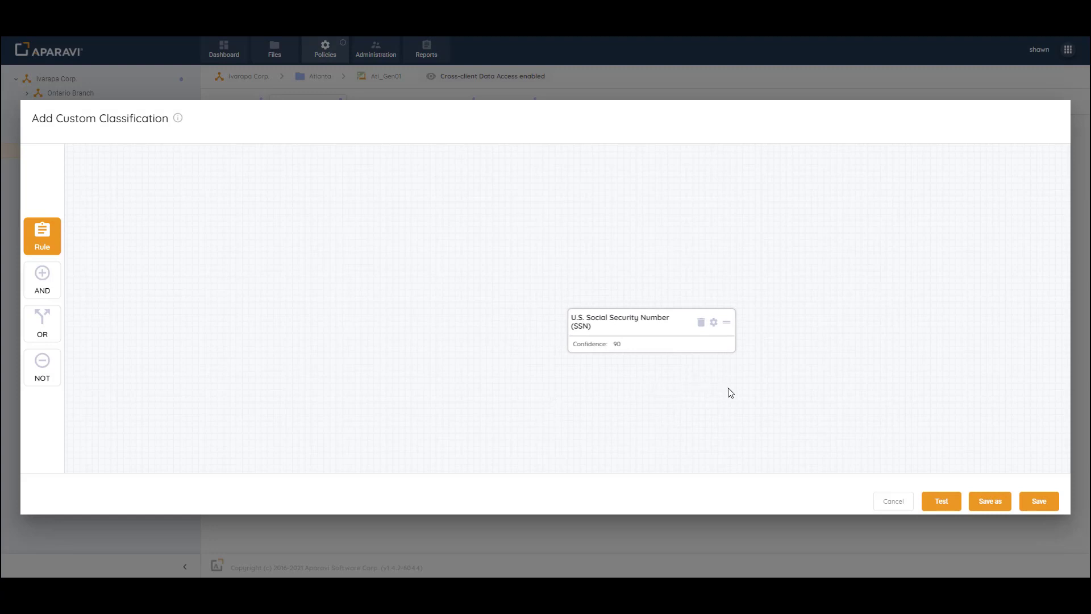
- Test the SSN rule on three sample .docx files and preview the Test File 90.docx match
left_click(941, 501)
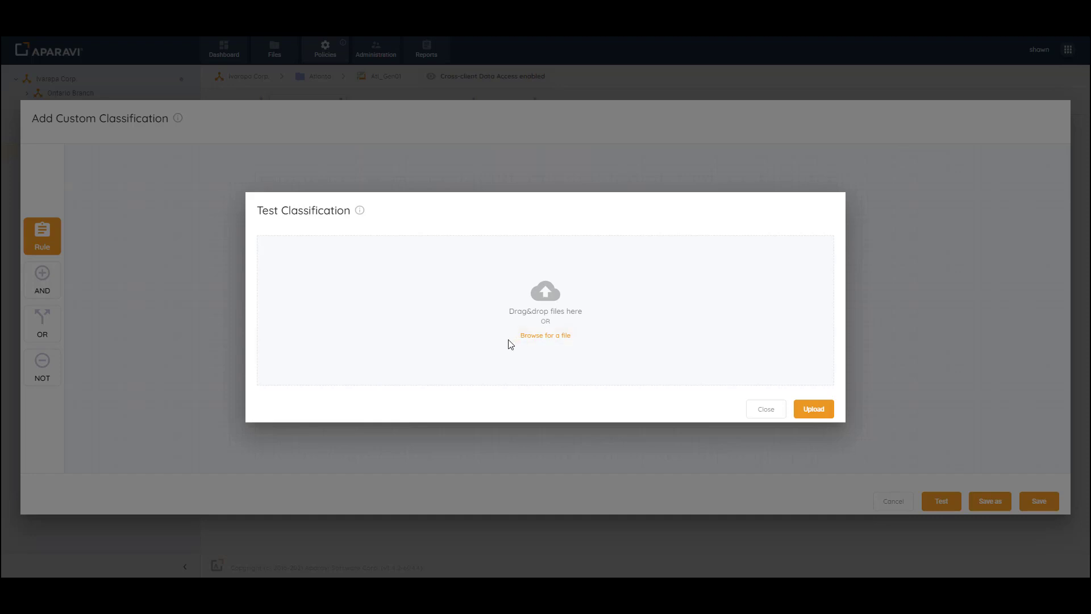
left_click_drag(3, 341, 488, 332)
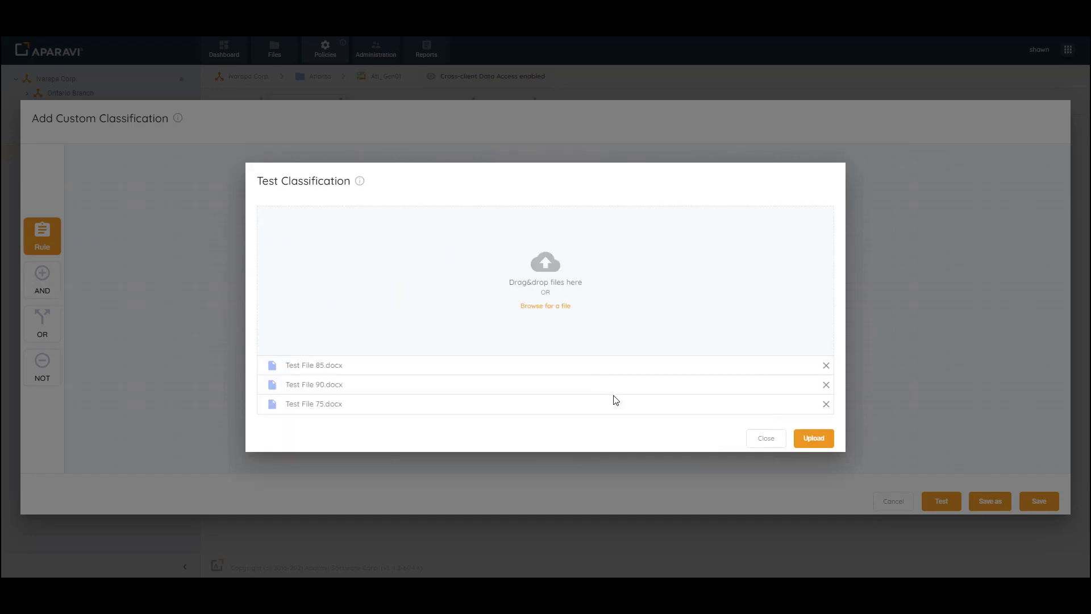
left_click(813, 439)
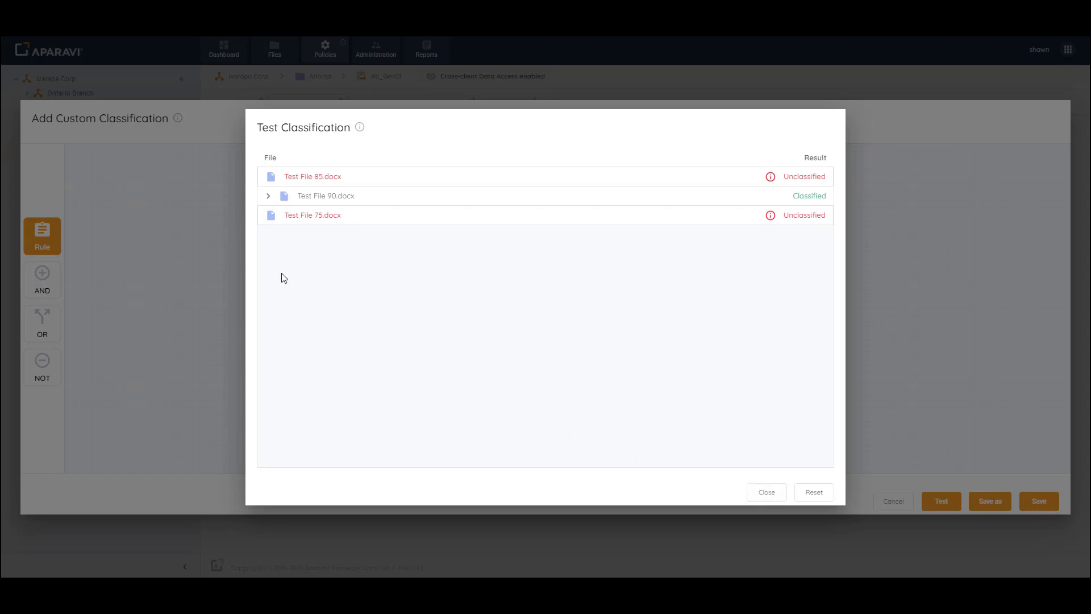
left_click(267, 196)
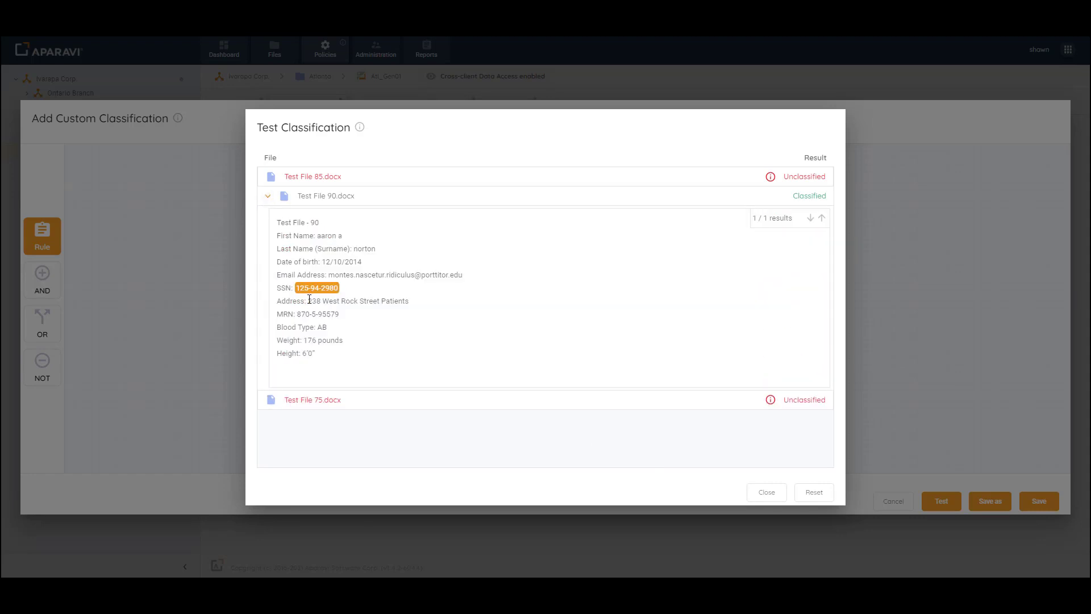
left_click(267, 196)
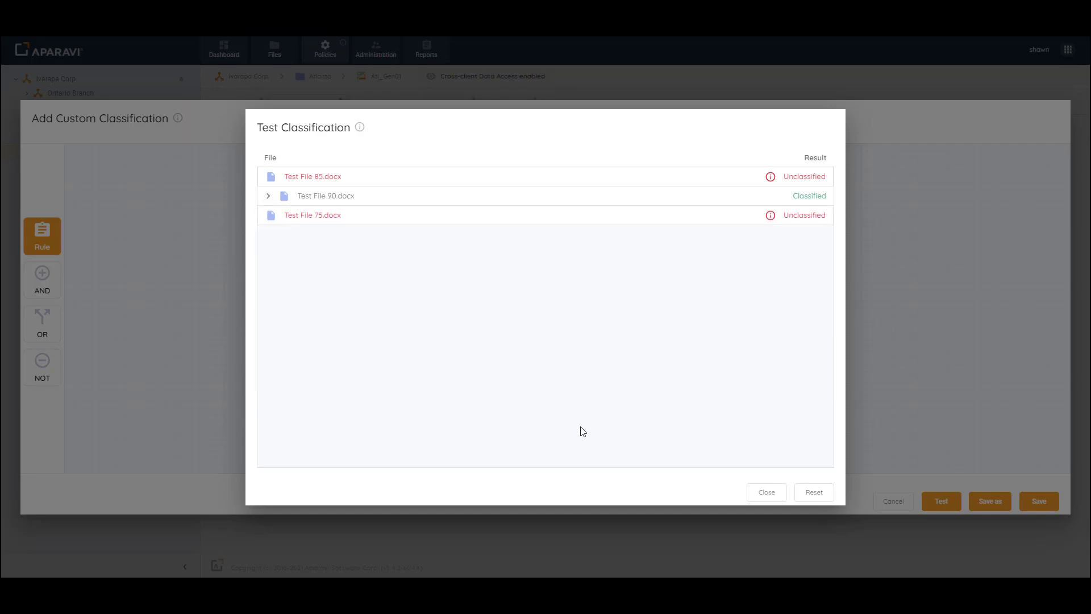
left_click(764, 493)
- Change the SSN rule's confidence from 90 to 85
left_click(713, 323)
left_click(561, 375)
left_click_drag(560, 376, 470, 377)
type("85")
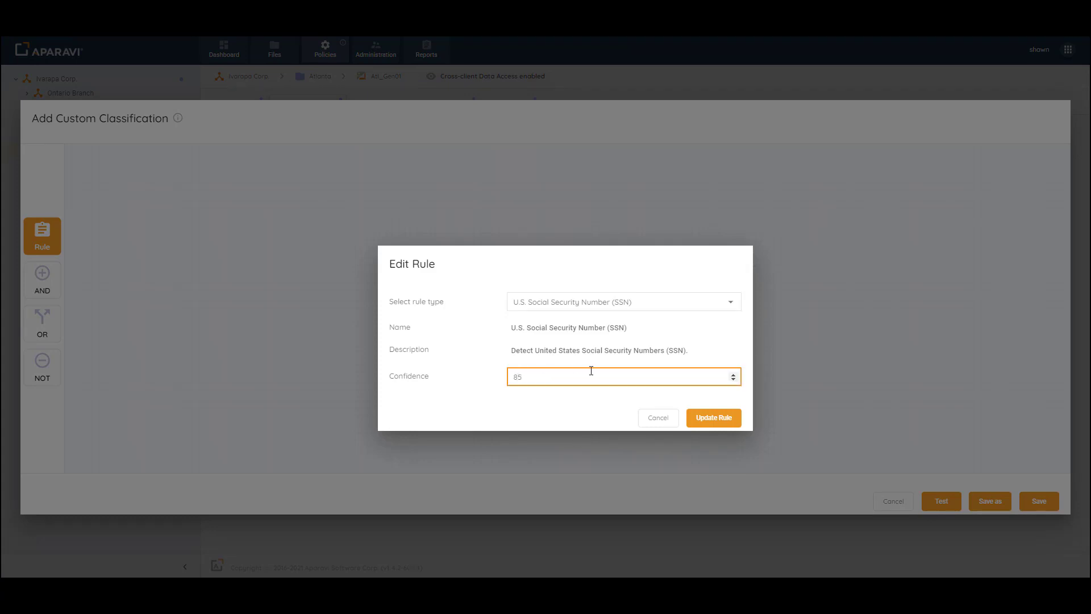
left_click(704, 420)
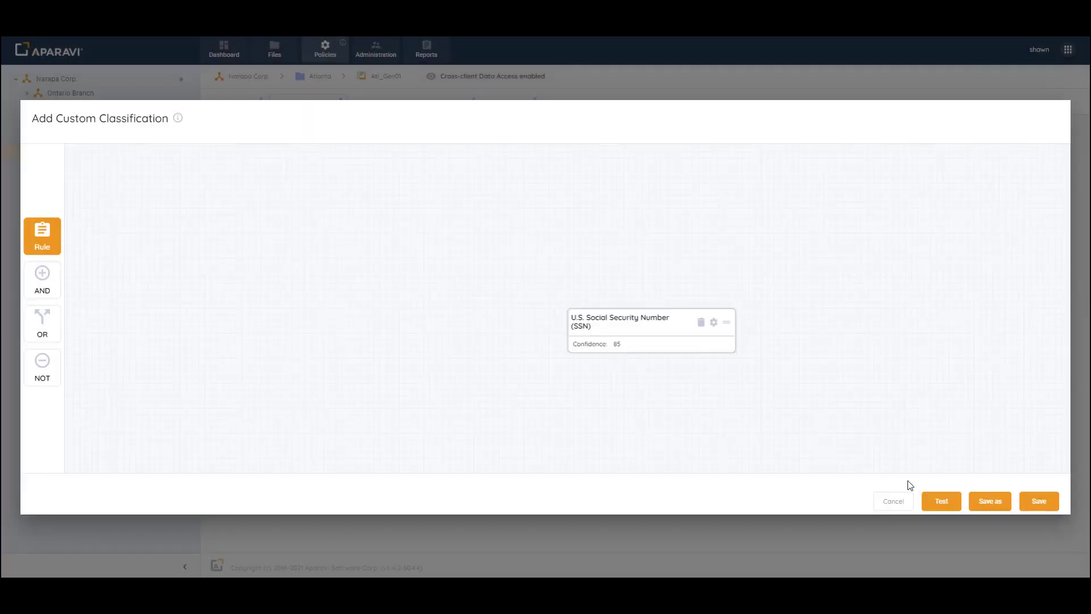
- Retest the three sample files at confidence 85, classifying Test File 90 and 85
left_click(941, 502)
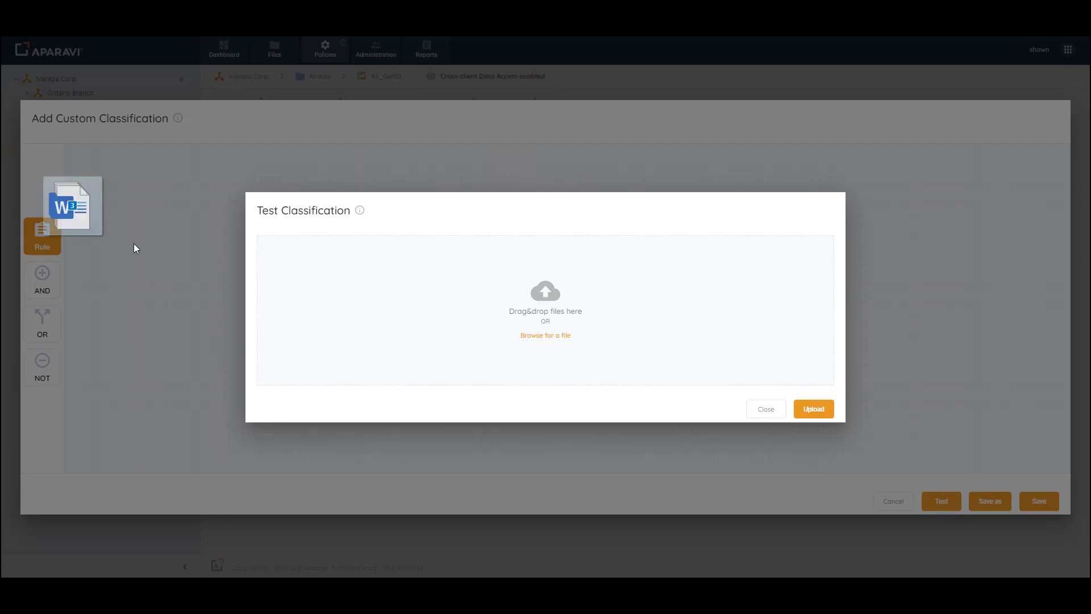
left_click_drag(11, 221, 636, 353)
left_click(823, 439)
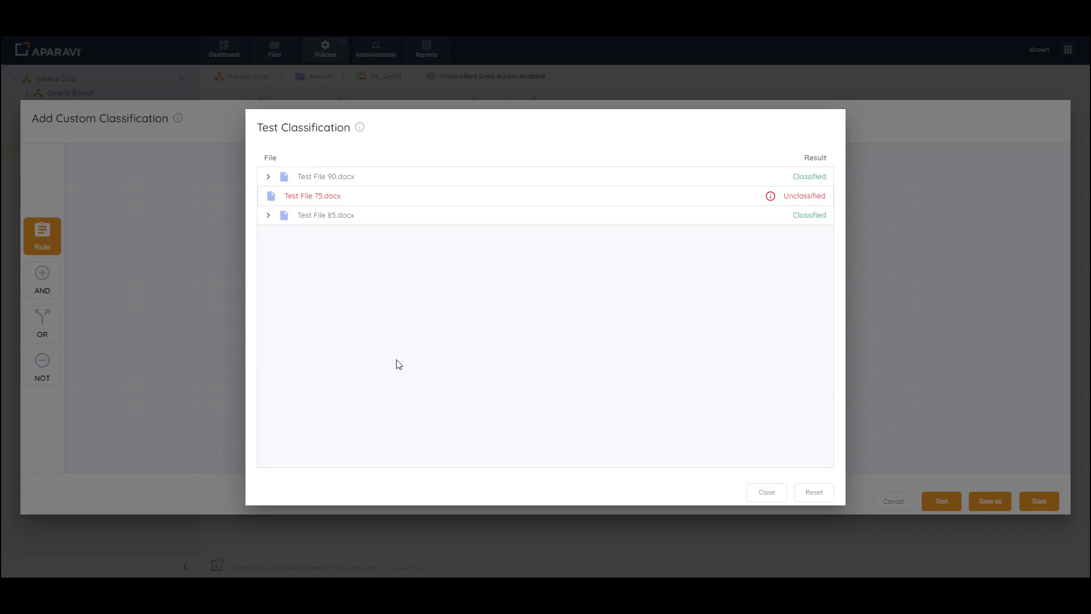
left_click(765, 492)
left_click(712, 325)
- Change the SSN rule's confidence from 85 to 75
left_click_drag(568, 377, 450, 382)
type("75")
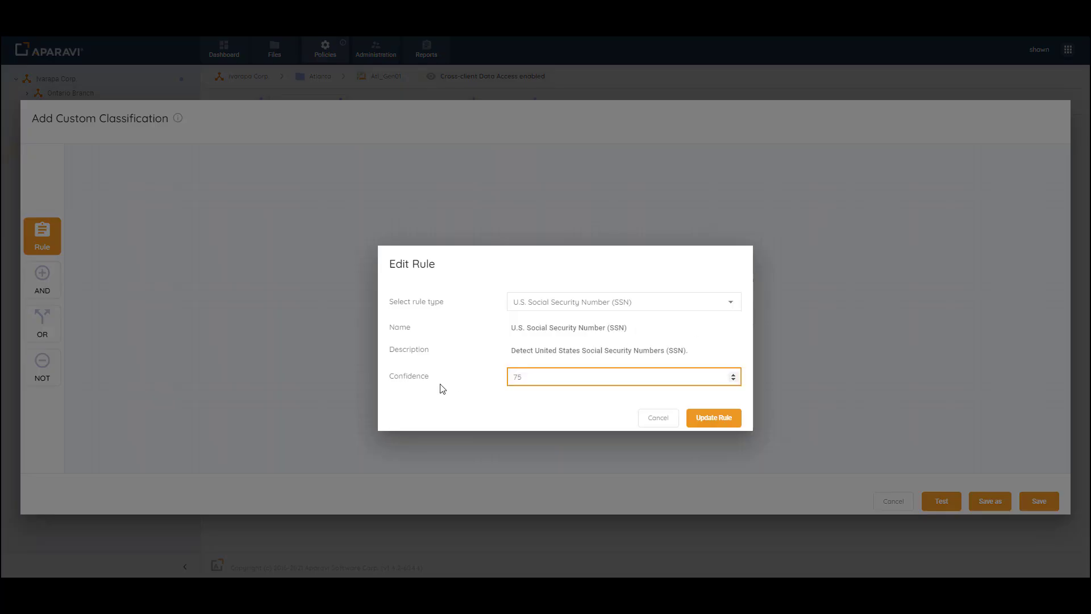
left_click(717, 417)
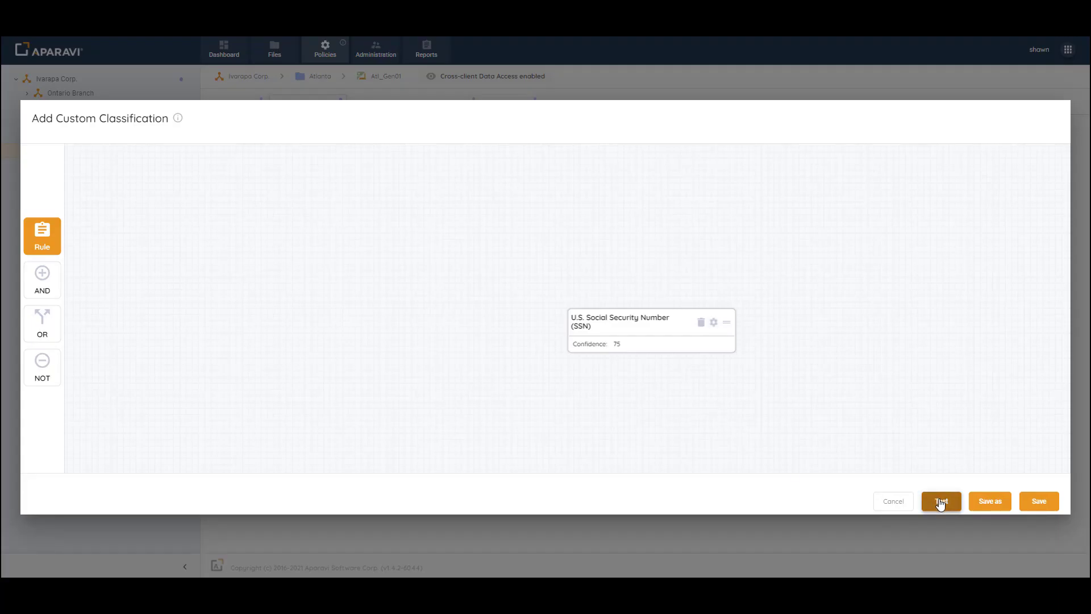
- Retest the three files at 75, all classified, then cancel the draft classification
left_click(940, 501)
left_click_drag(1, 283, 480, 303)
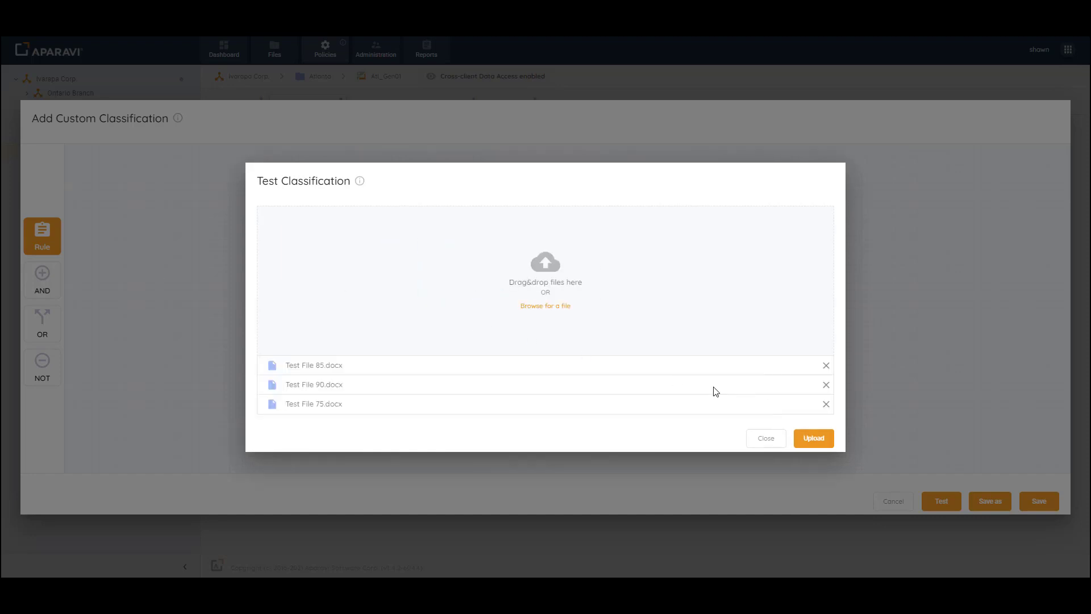
left_click(813, 439)
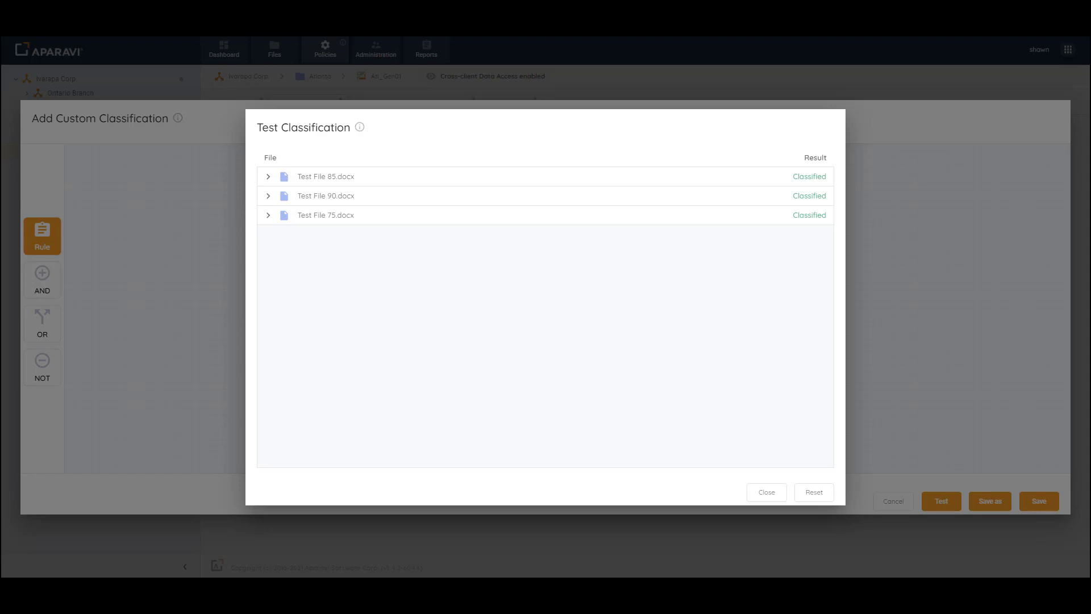
left_click(764, 493)
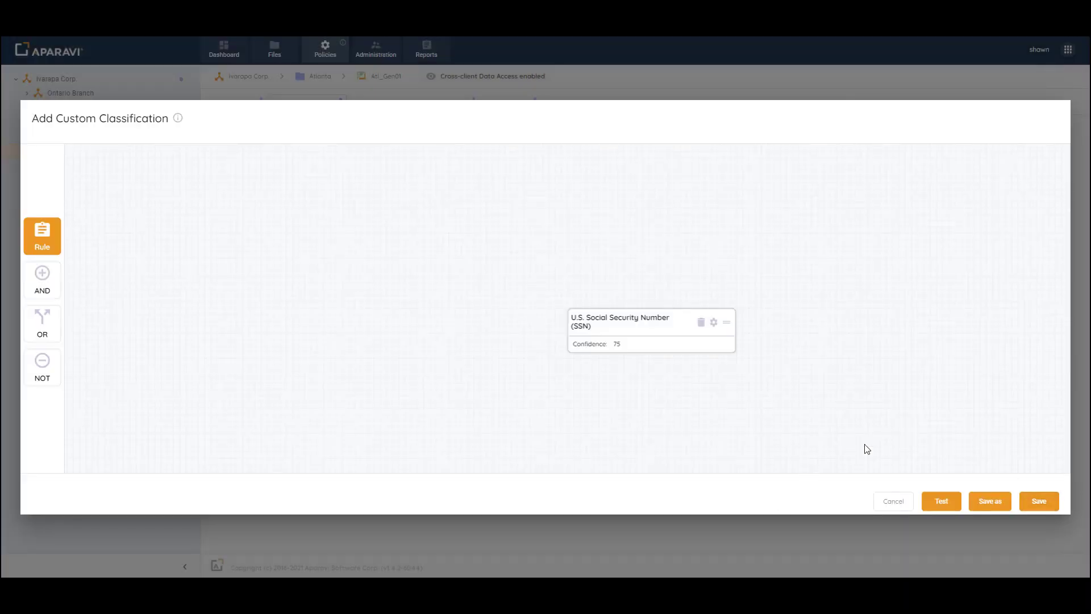
left_click(893, 505)
- Start a new custom classification with a Keyword-type rule on its canvas
left_click(882, 180)
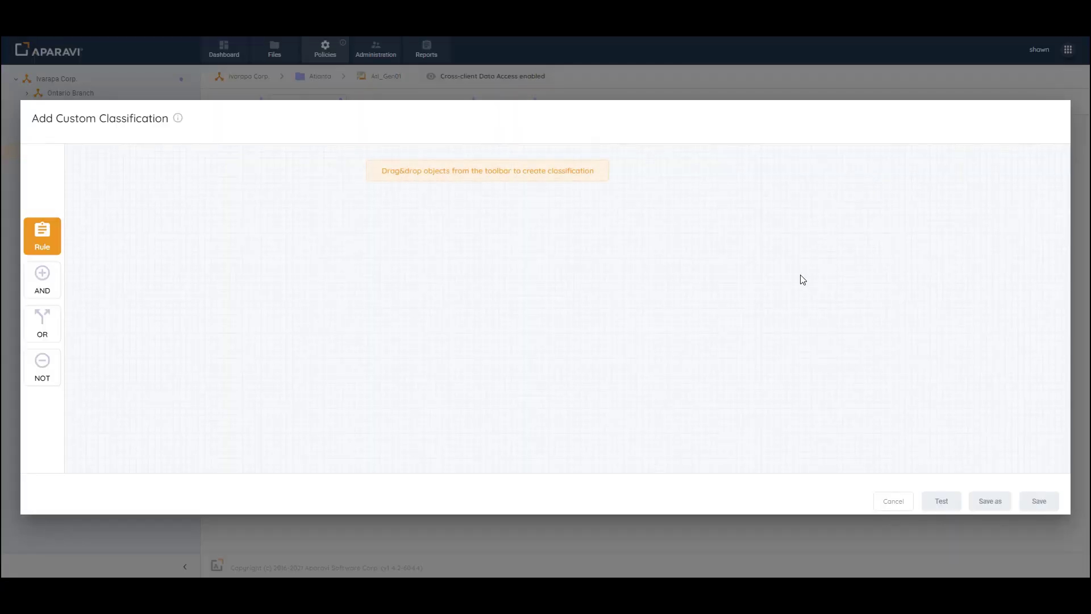
left_click_drag(44, 236, 228, 256)
left_click_drag(366, 254, 367, 258)
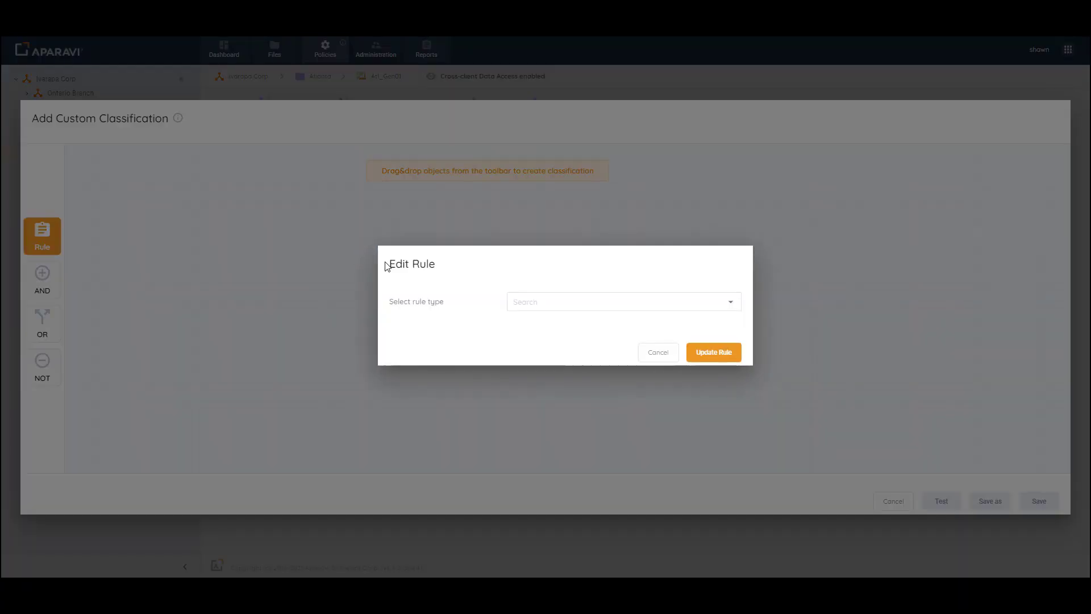
left_click(548, 303)
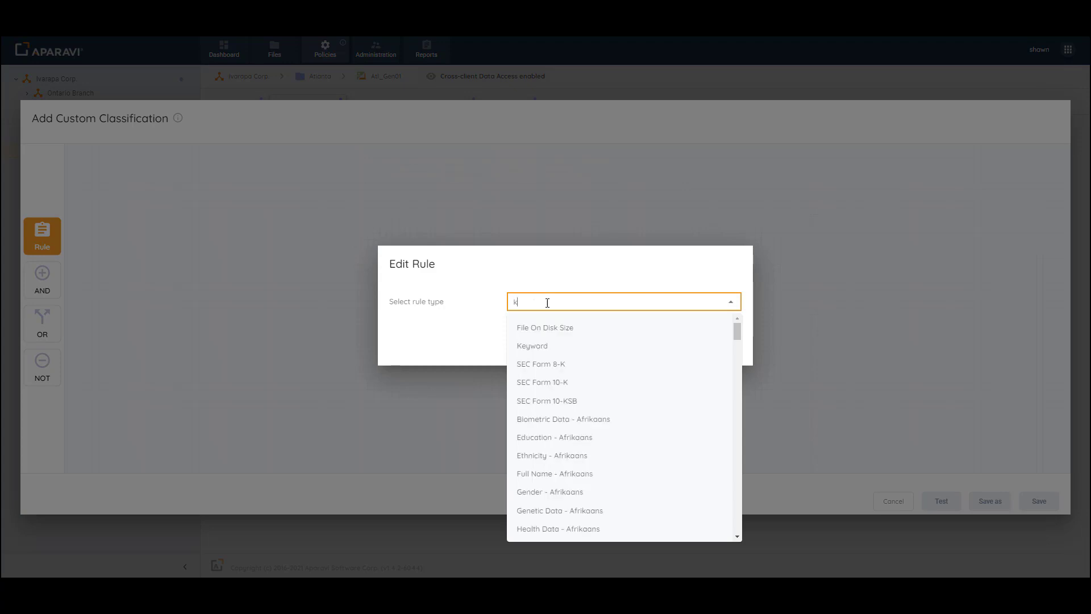
type("key")
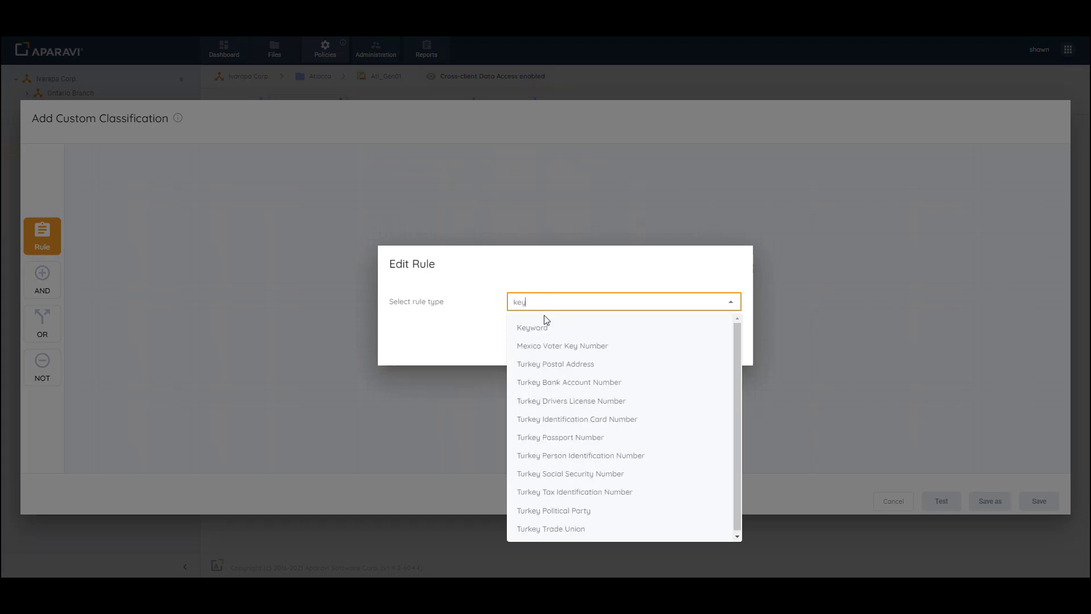
left_click(536, 327)
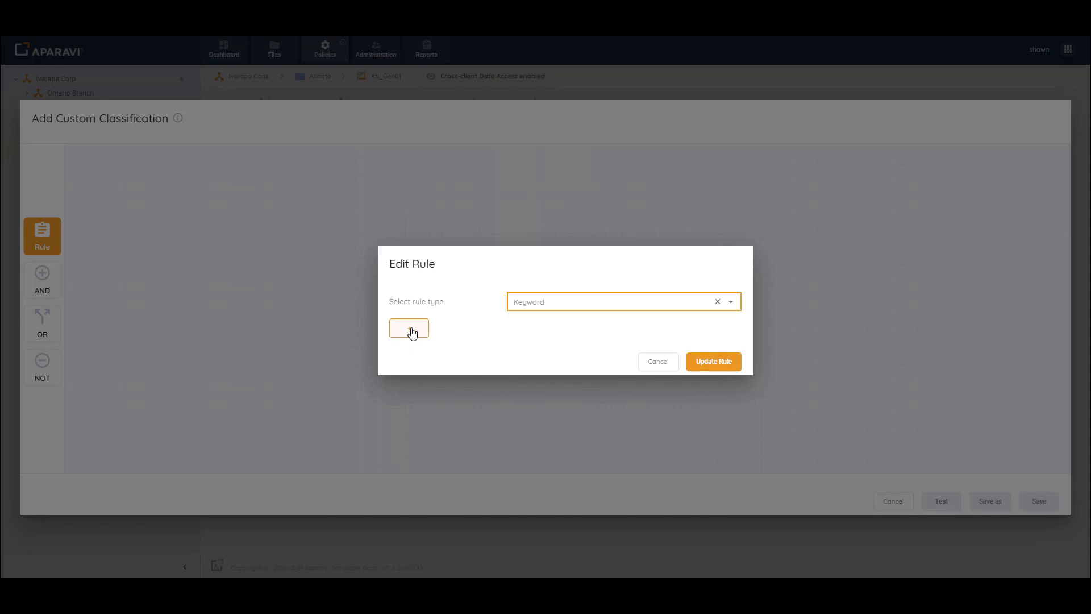
- Give the Keyword rule values acct no, account no, account number and account #
left_click(409, 328)
left_click(557, 336)
left_click(541, 352)
left_click(711, 335)
left_click(555, 360)
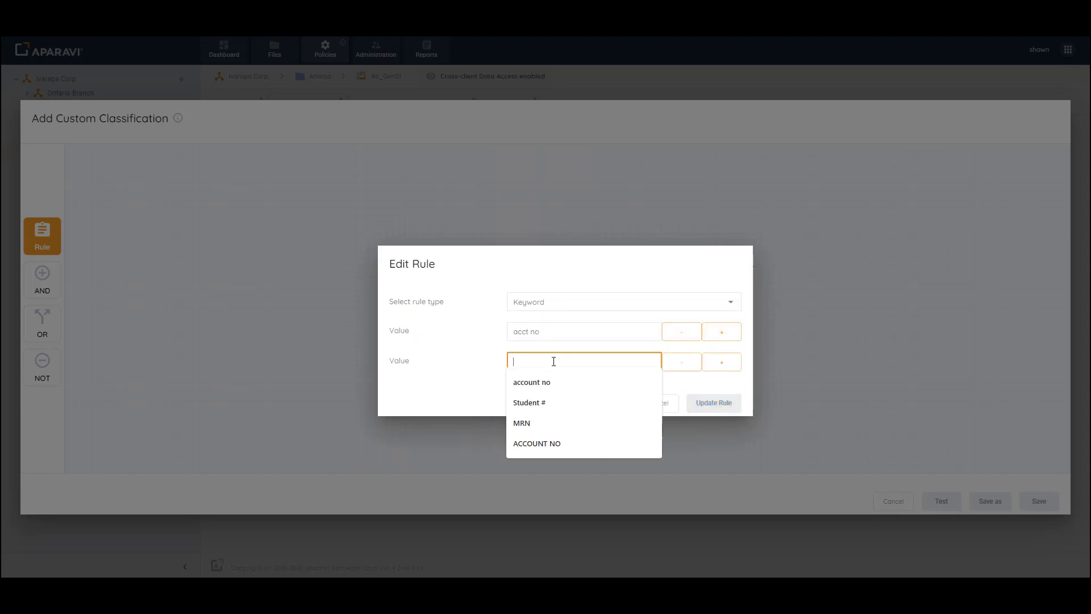
left_click(533, 383)
left_click(712, 362)
left_click(546, 391)
left_click(554, 412)
left_click(711, 391)
left_click(558, 382)
left_click(525, 404)
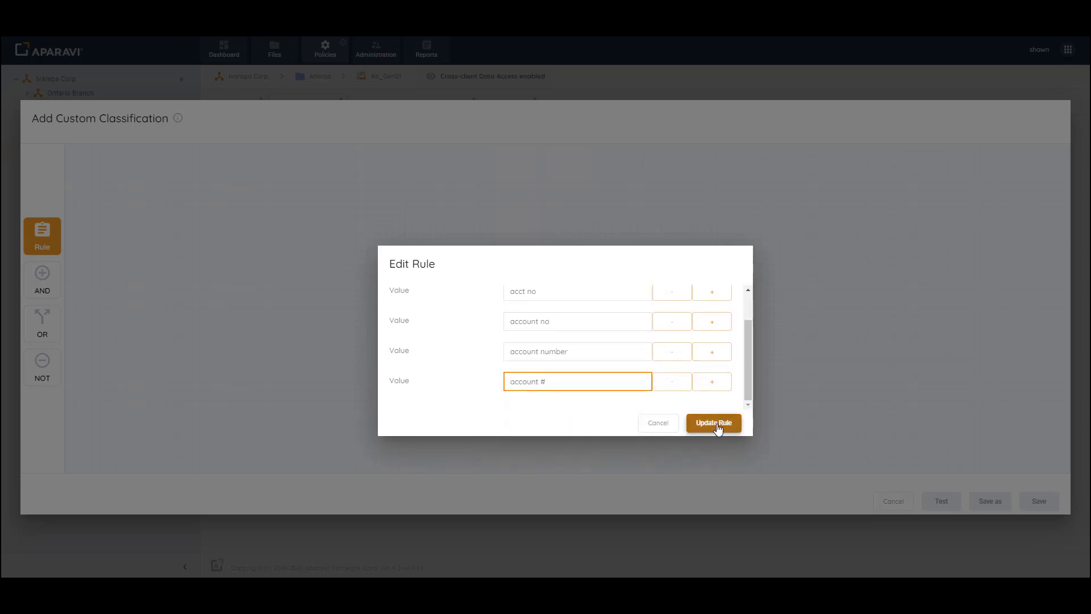
left_click(715, 424)
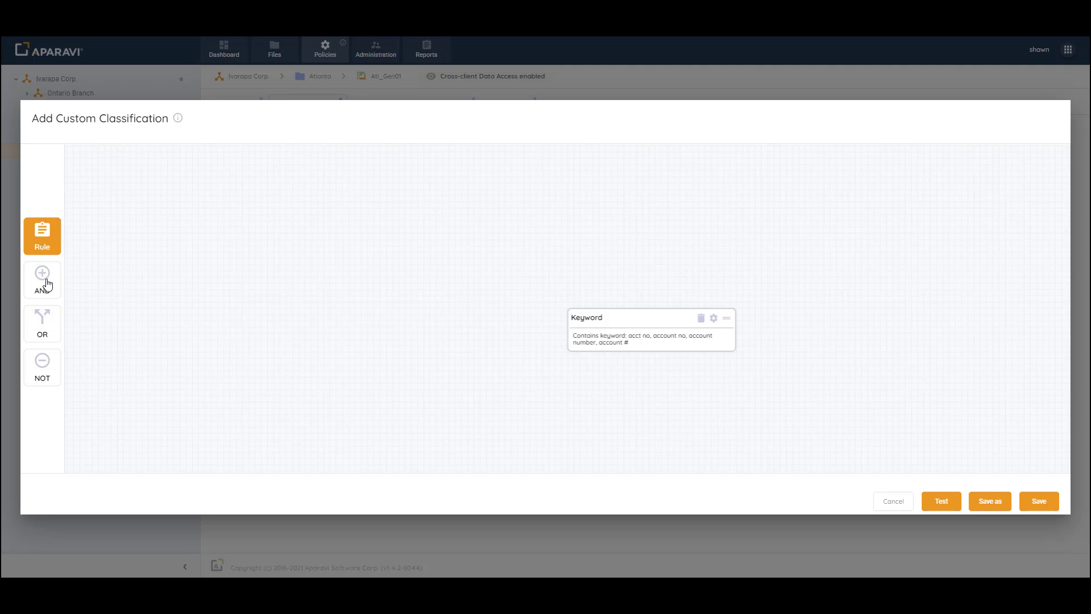
- Link an AND node to the Keyword rule and drop a second Rule beside it
left_click_drag(47, 284, 608, 336)
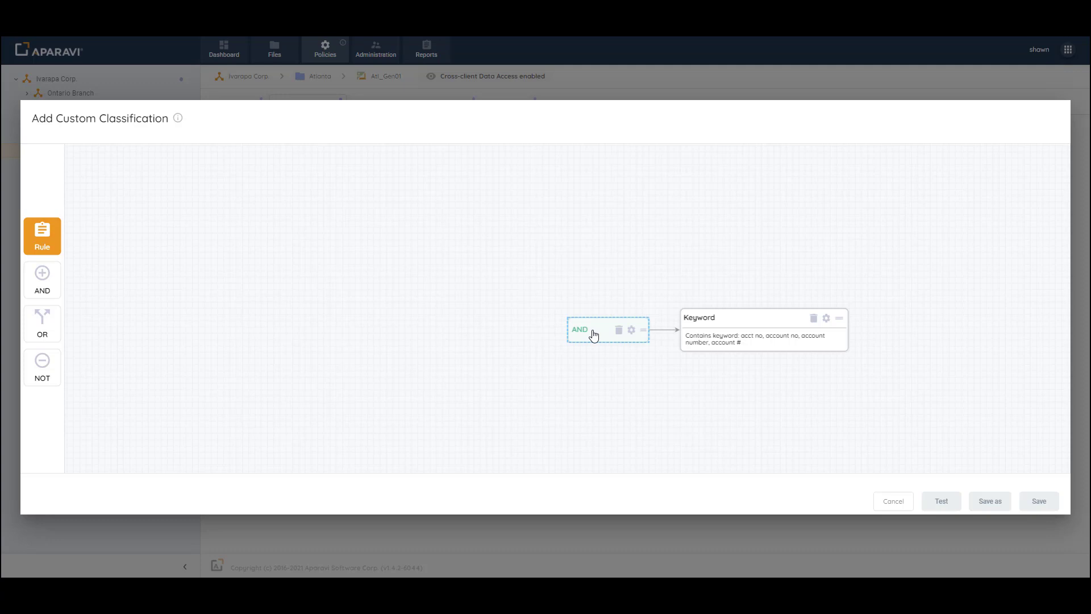
left_click_drag(35, 239, 598, 328)
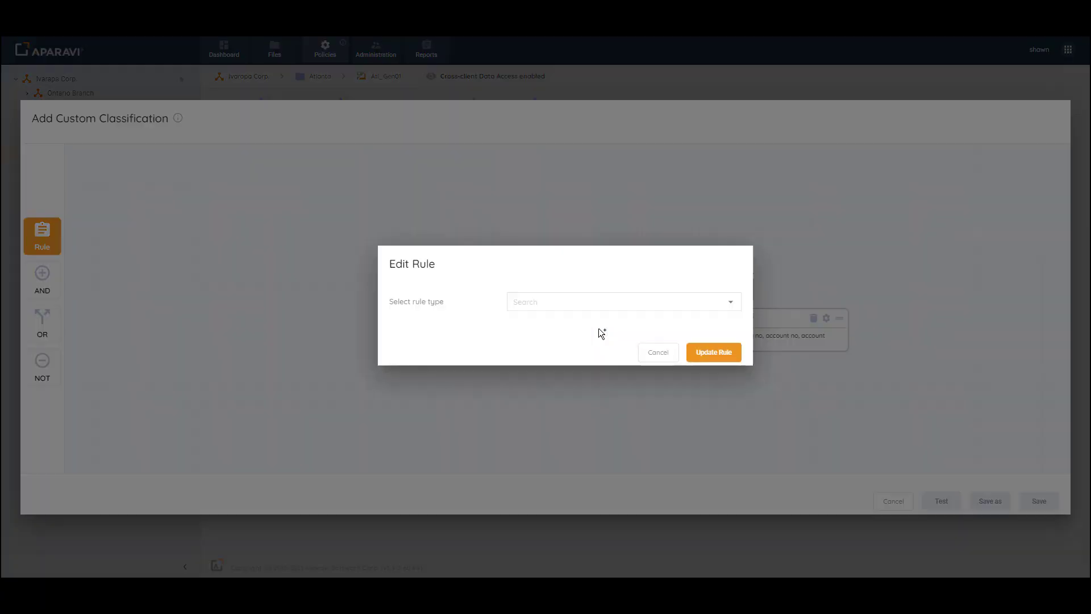
- Make the second rule a Regex rule with value ((\b\d{9,16}\b))
left_click(546, 301)
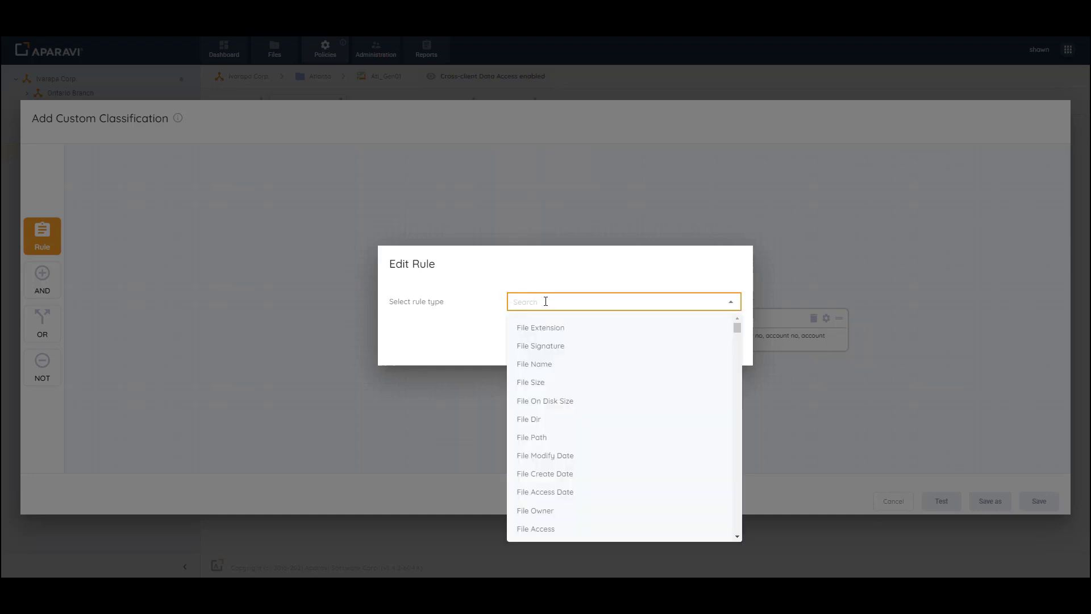
type("reg")
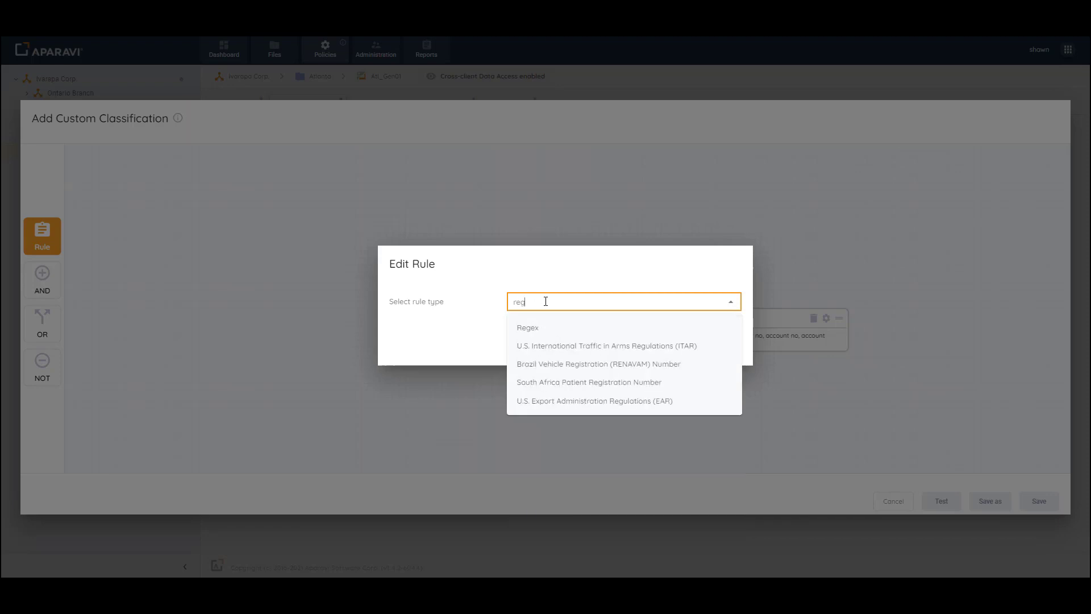
left_click(529, 332)
left_click(523, 330)
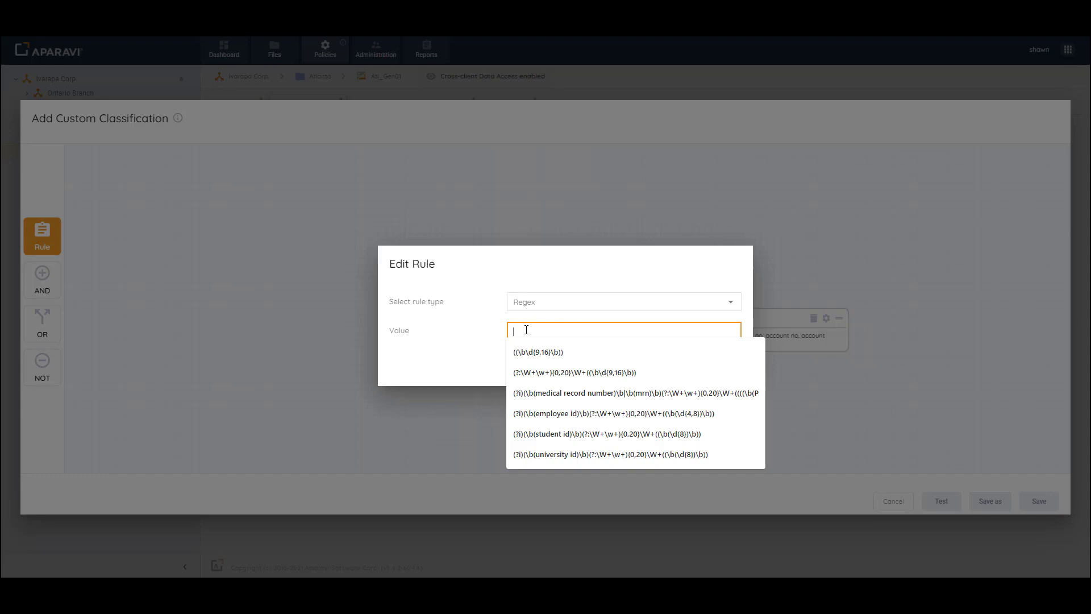
left_click(495, 285)
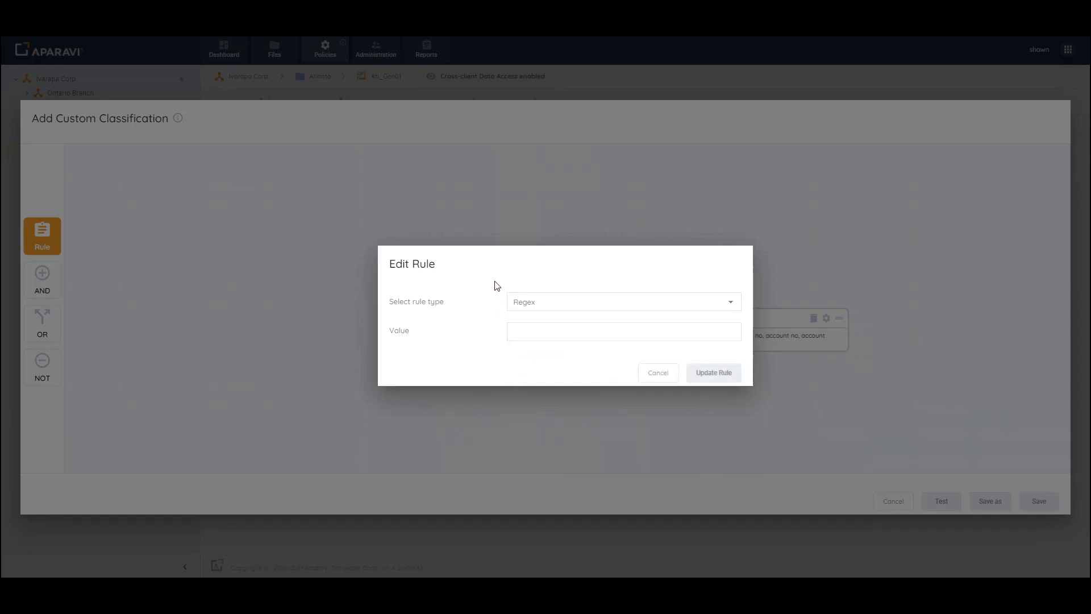
left_click(533, 332)
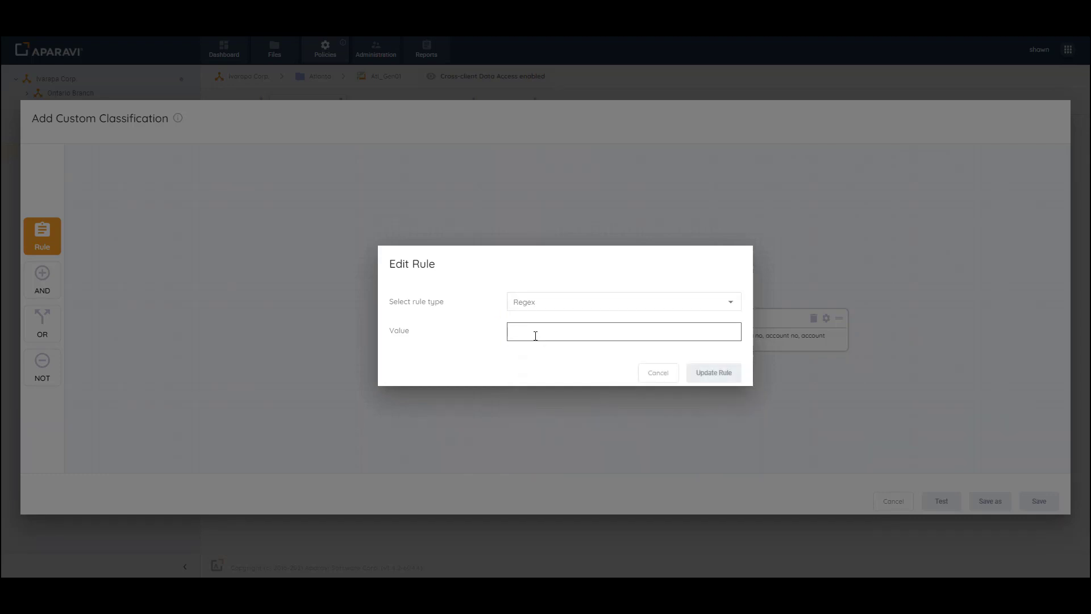
left_click(530, 353)
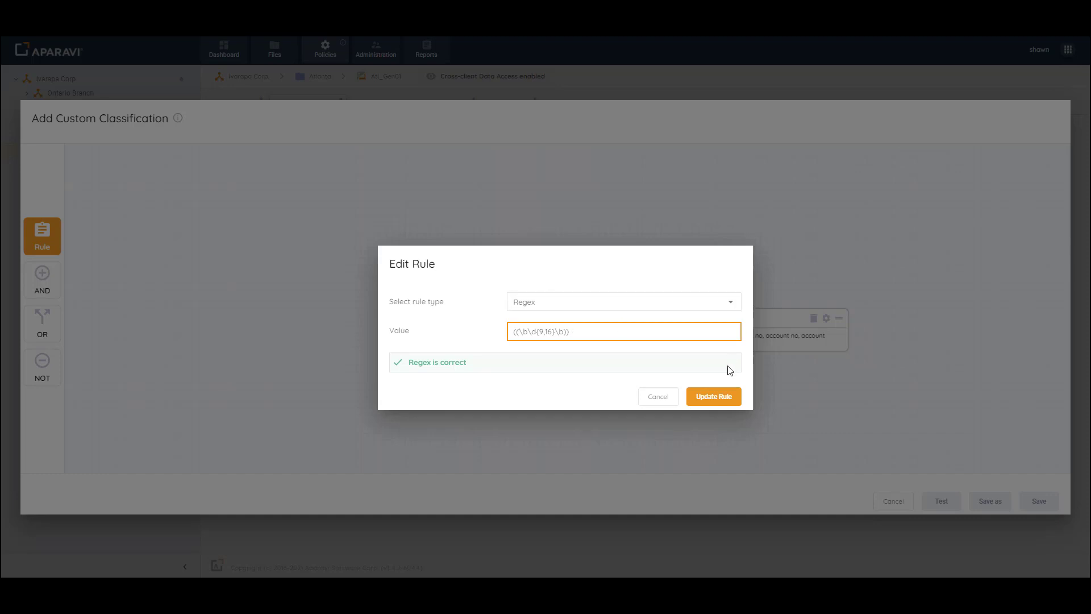
left_click(713, 401)
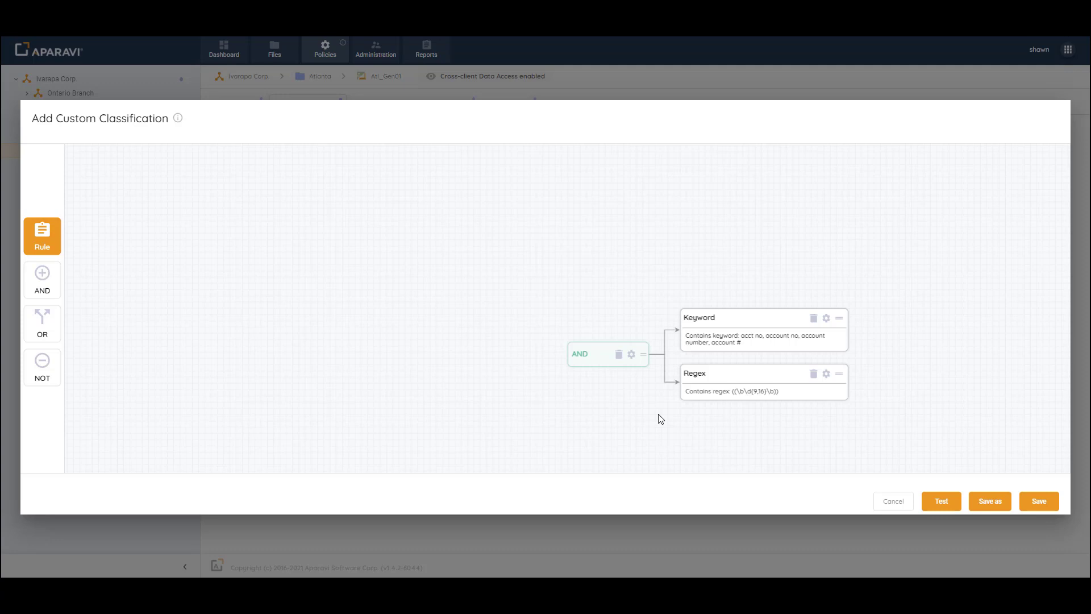
- Test the classification on Test Account.txt, which is Classified, then bring up the Save dialog
left_click(940, 503)
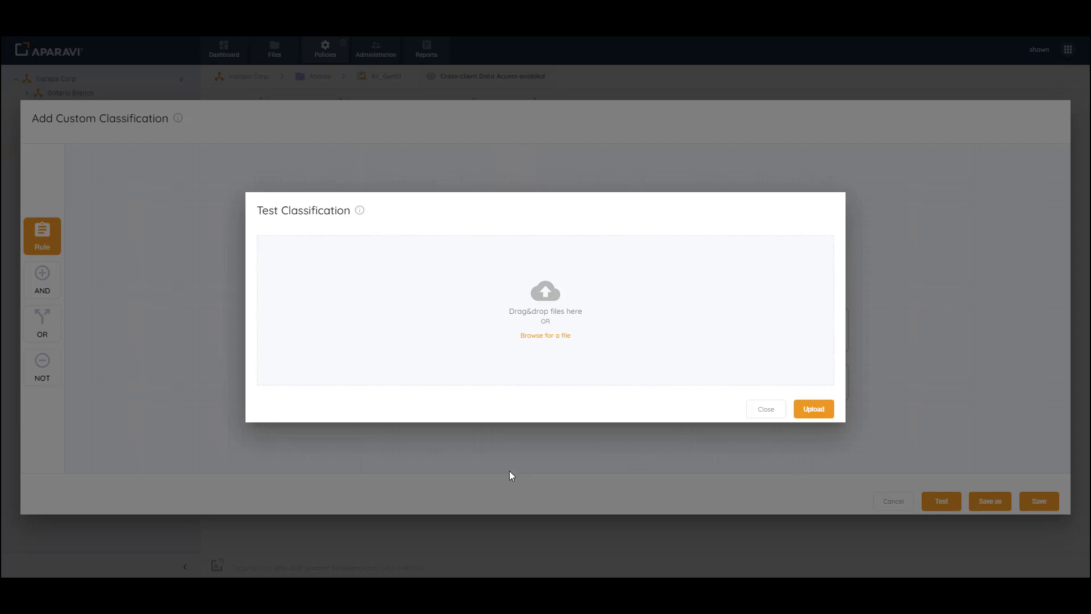
left_click_drag(1, 279, 519, 347)
left_click(813, 419)
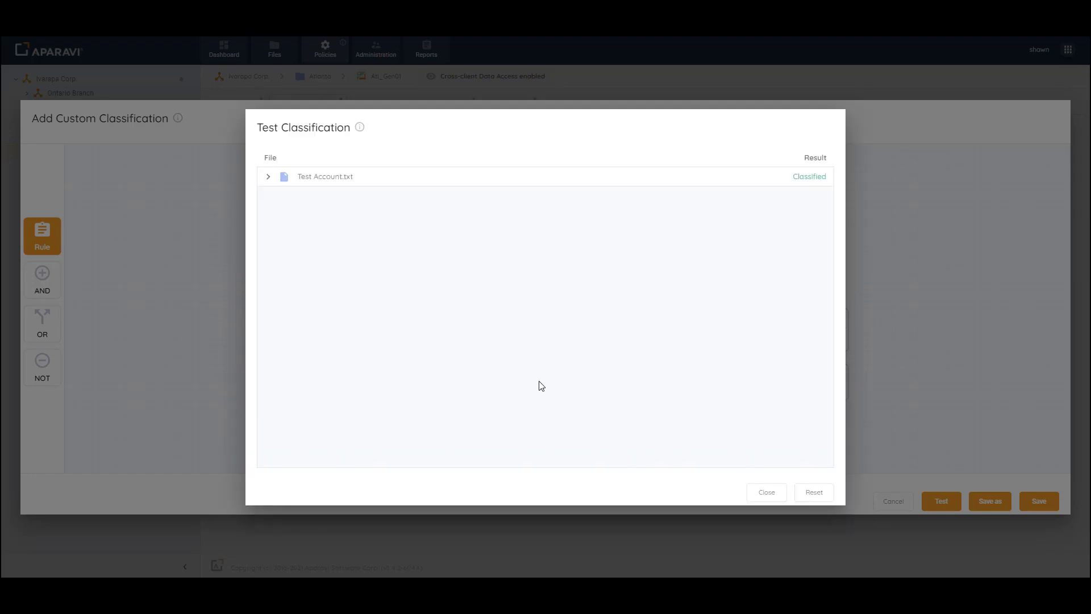
left_click(268, 178)
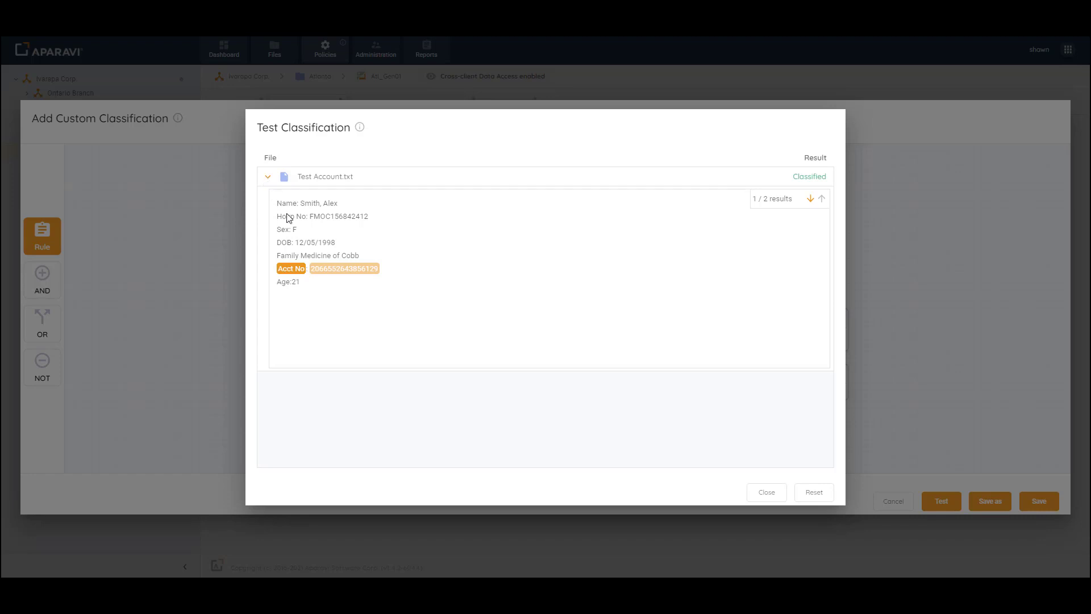
mouse_move(328, 273)
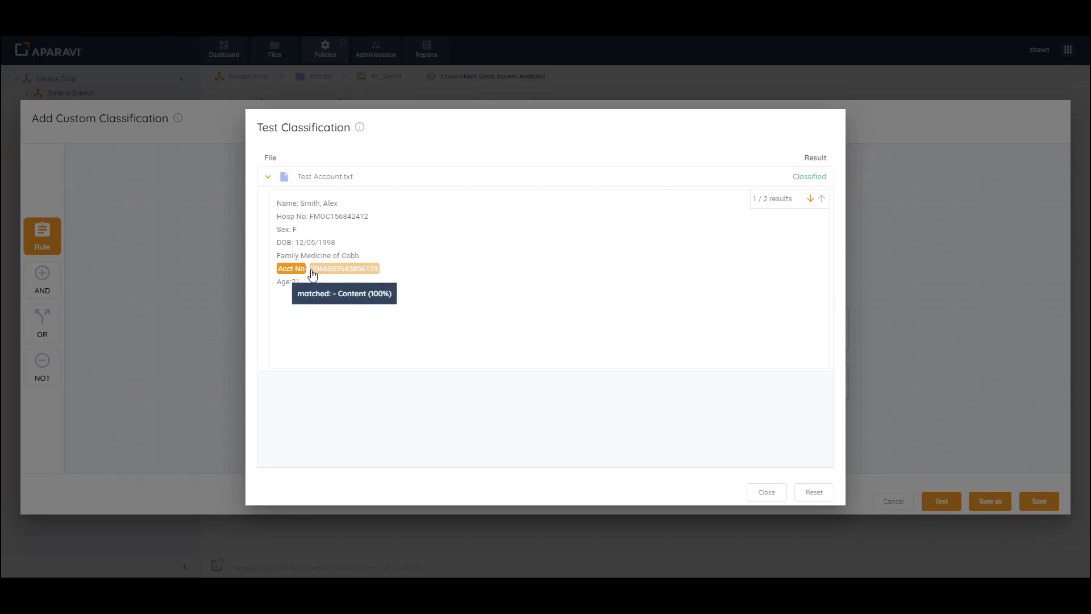
mouse_move(291, 273)
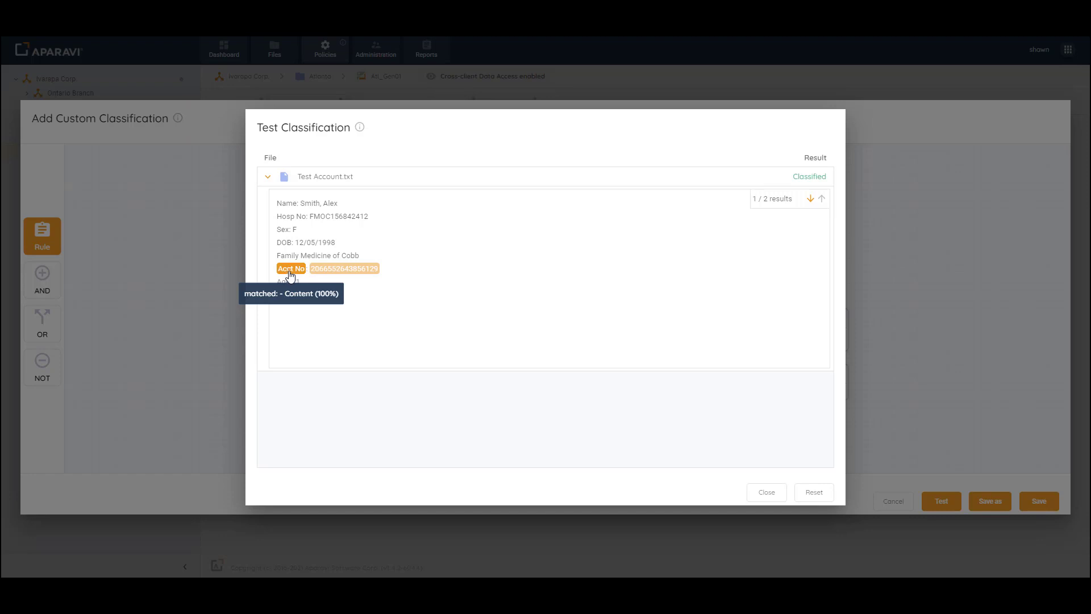
left_click(767, 492)
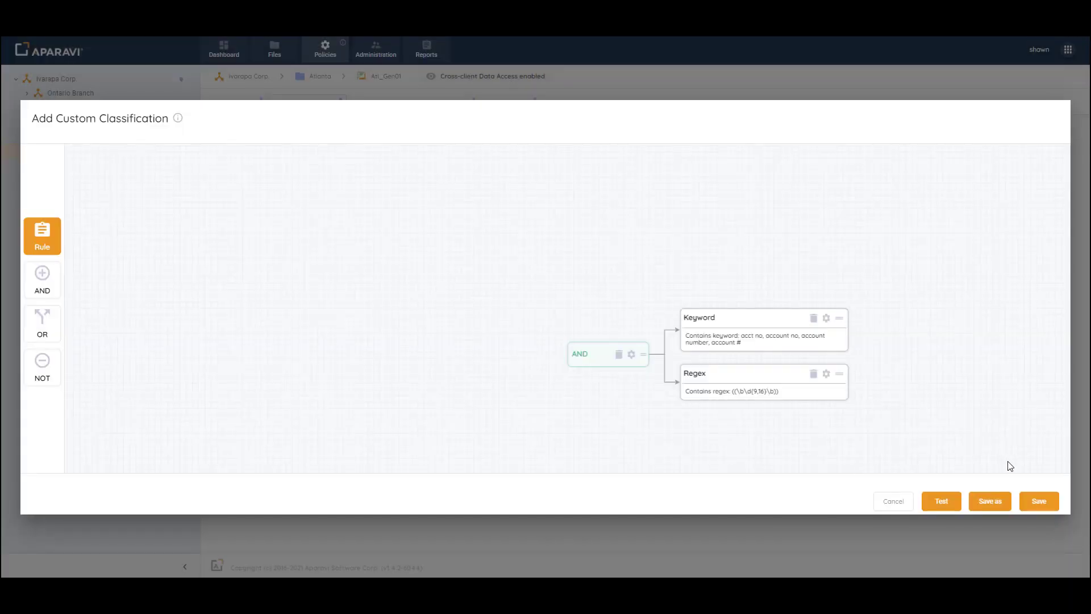
left_click(1040, 502)
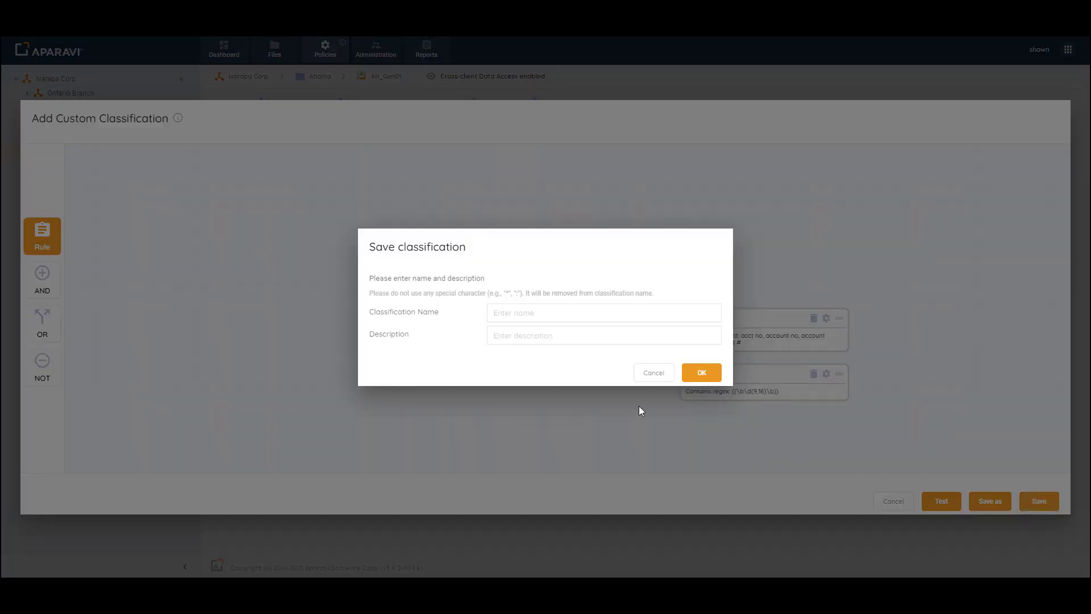